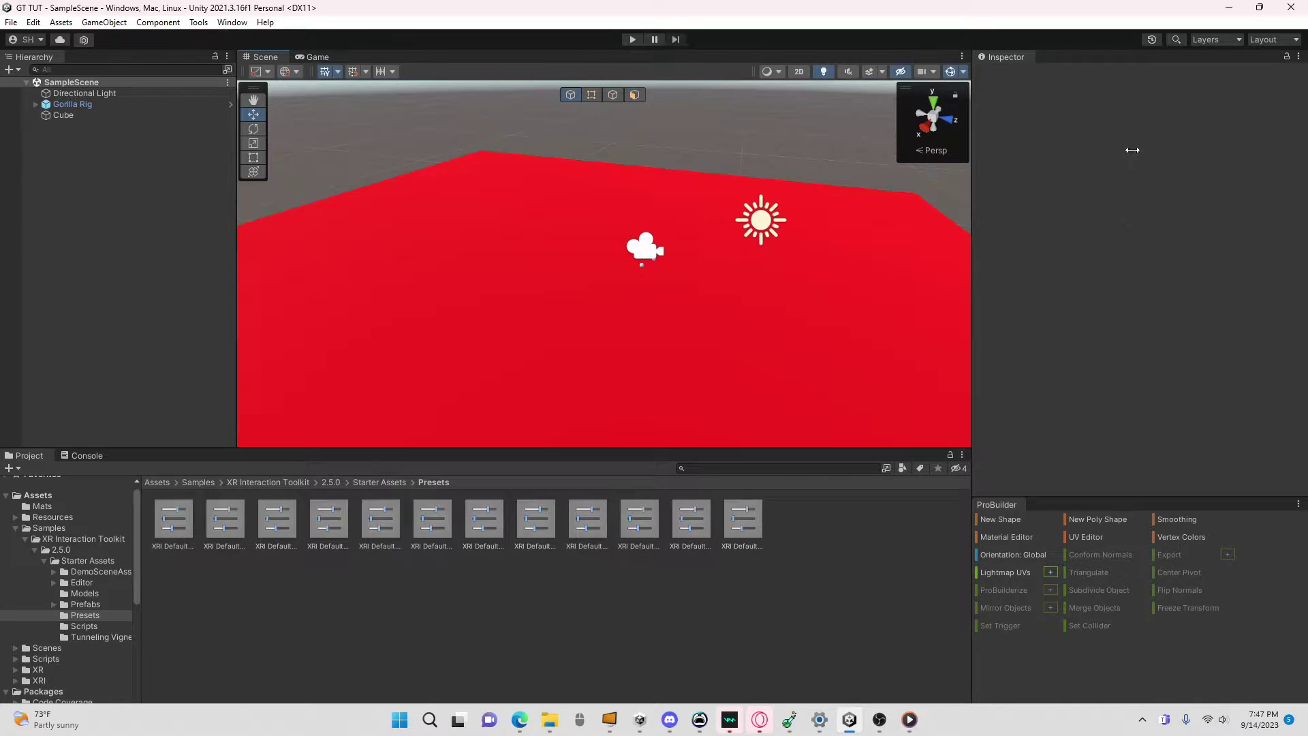
- Orbit and zoom out the scene view to see the whole red plane
right_click_drag(669, 320, 692, 304)
scroll(692, 304, "down", 10)
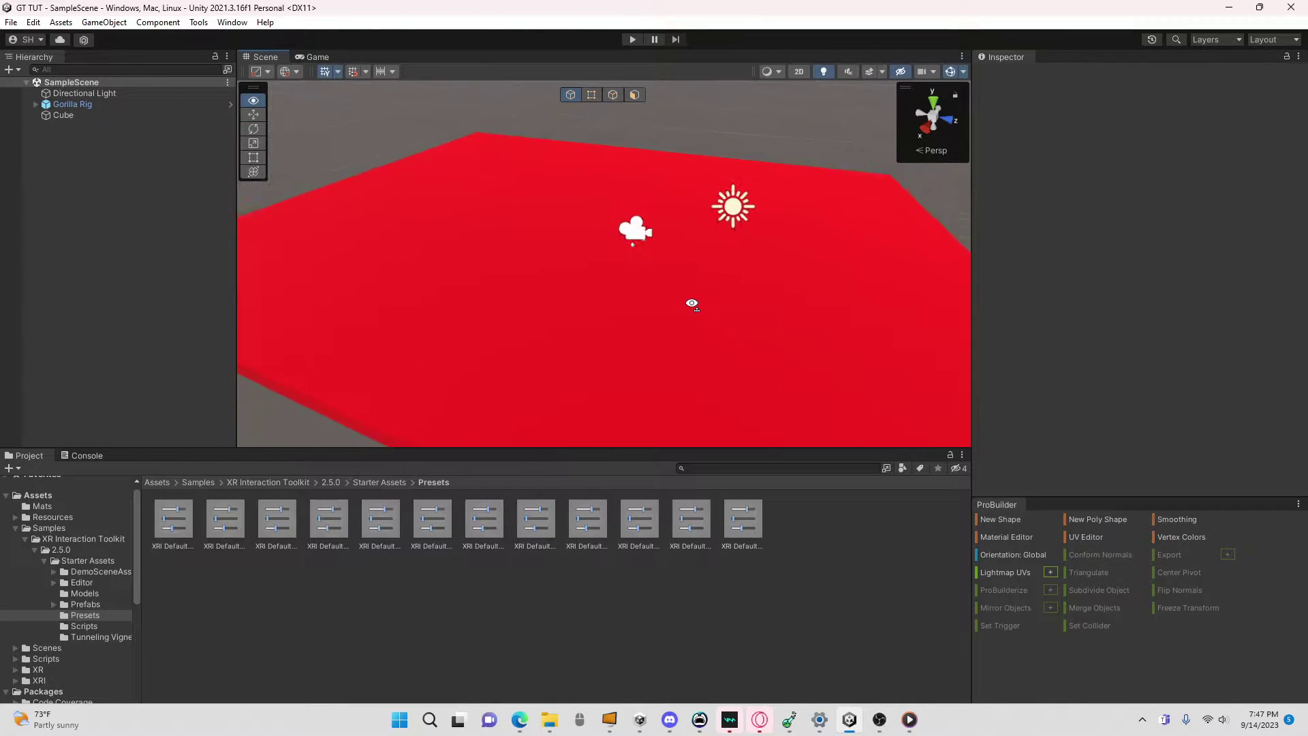
left_click_drag(382, 141, 349, 269)
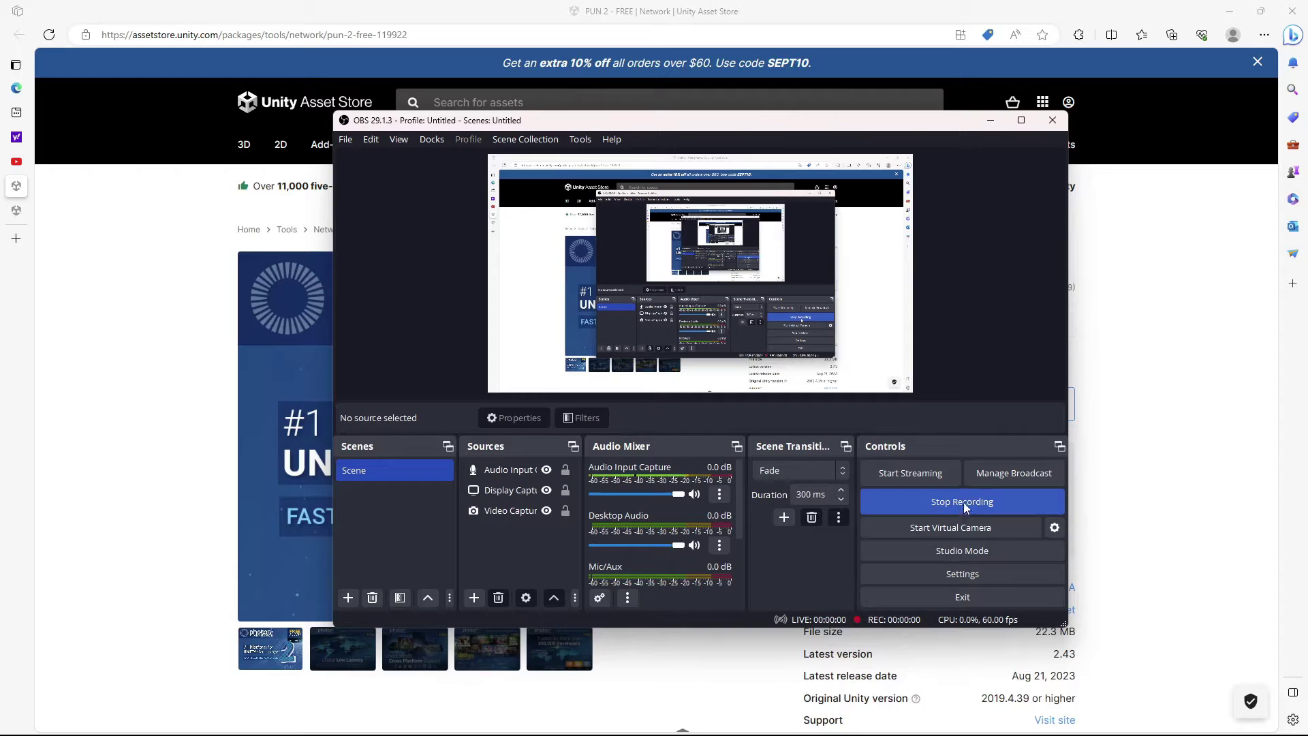
- Add PUN 2 - FREE to My Assets, sign in with a Unity ID, and open it in Unity
left_click(995, 119)
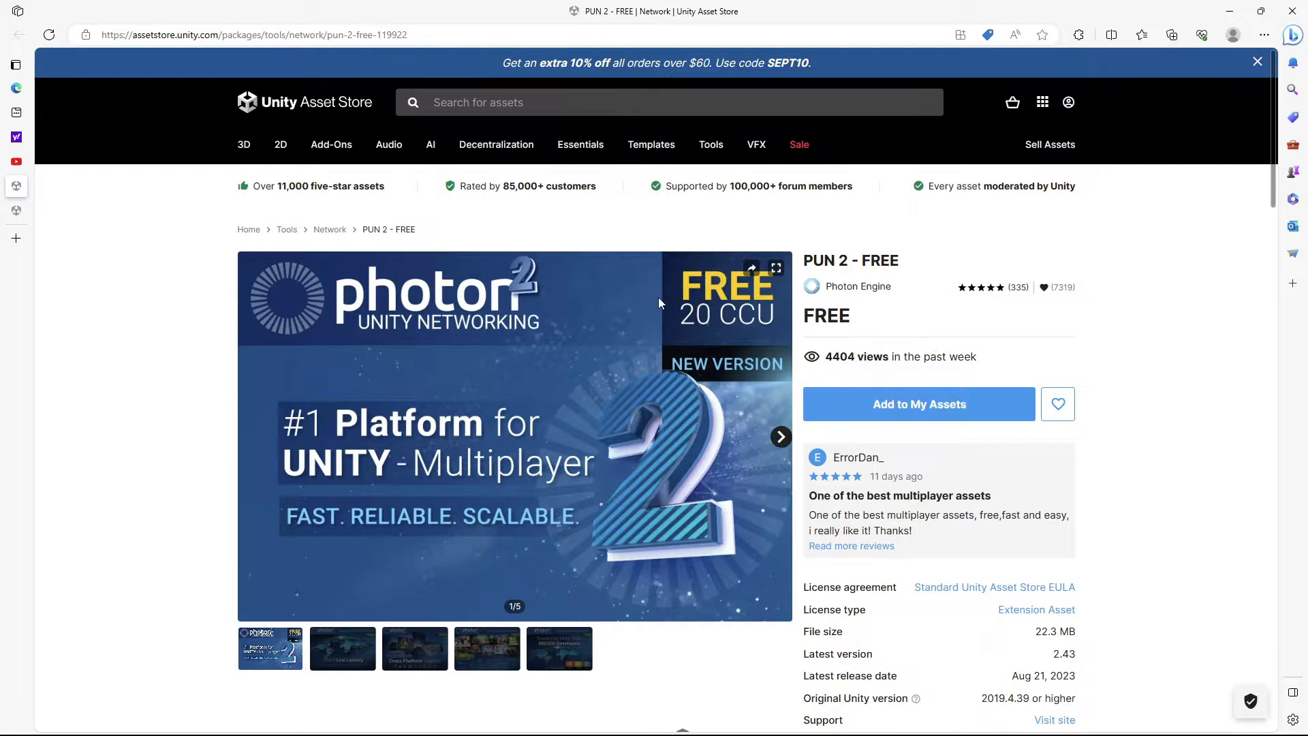
left_click(943, 404)
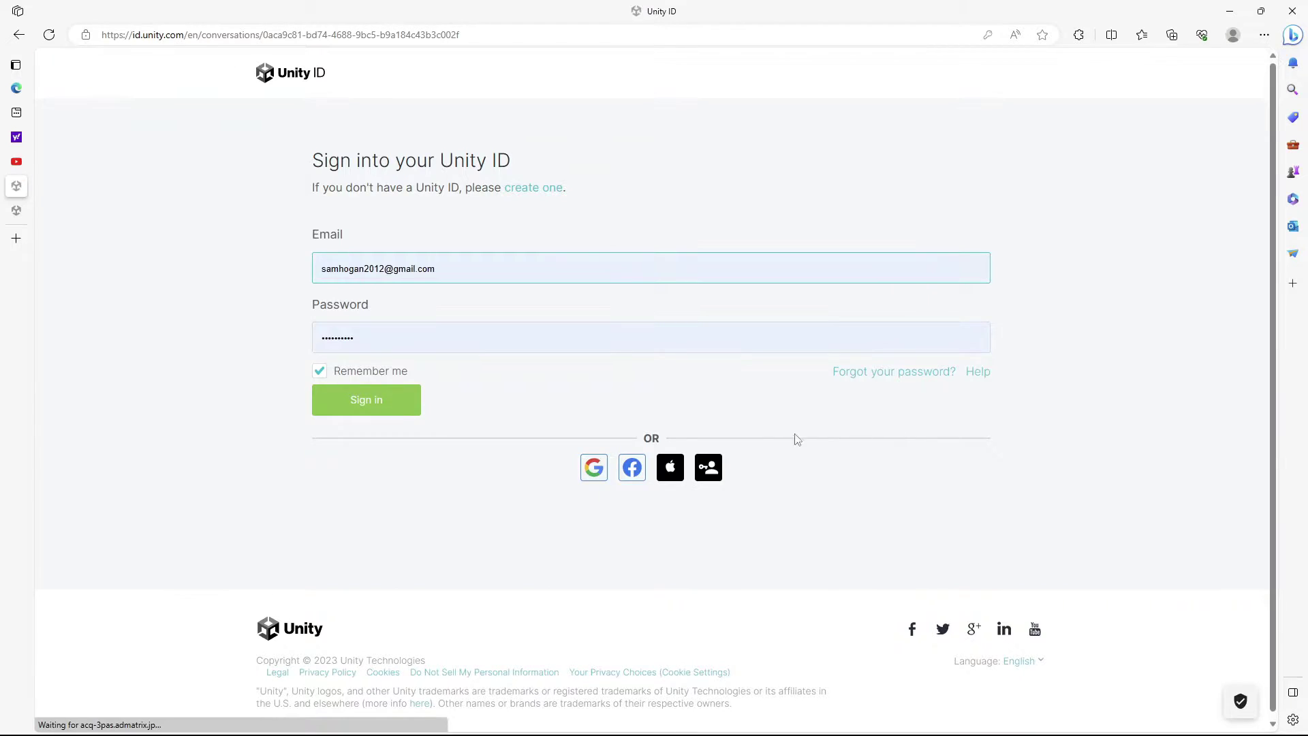
left_click(392, 413)
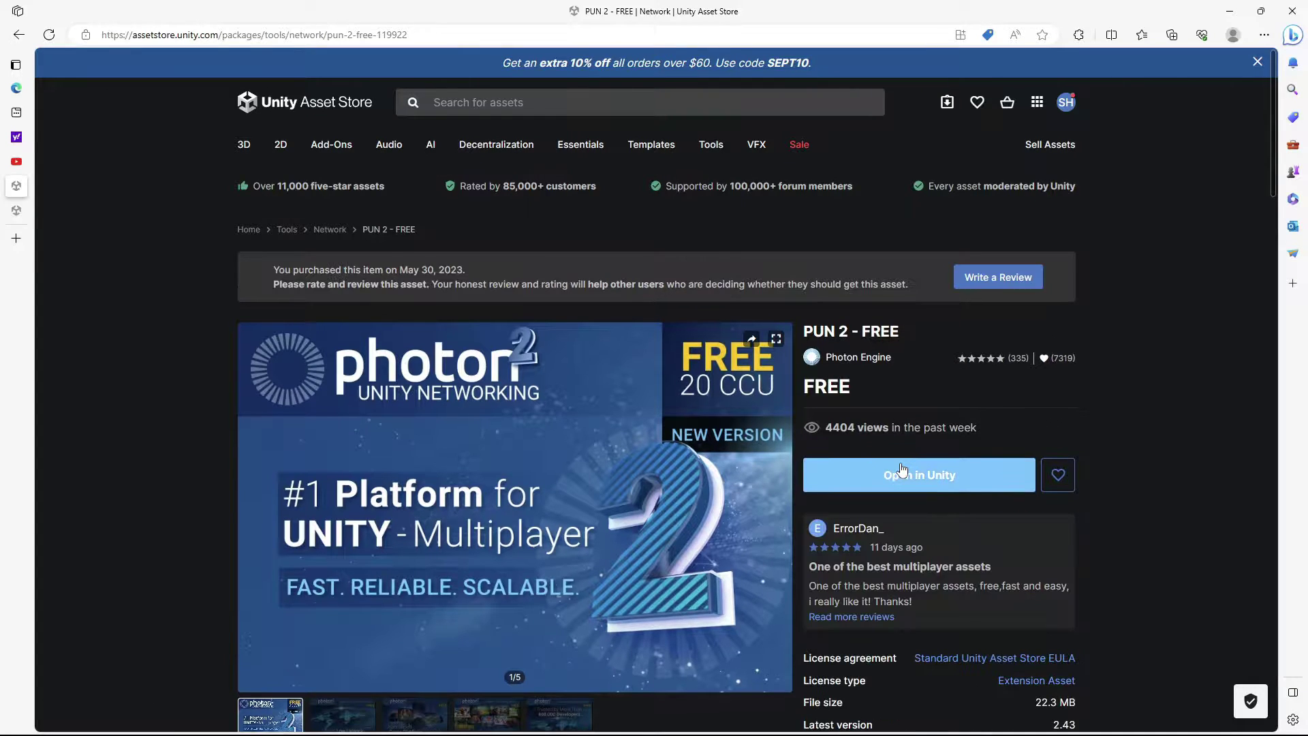
left_click(908, 477)
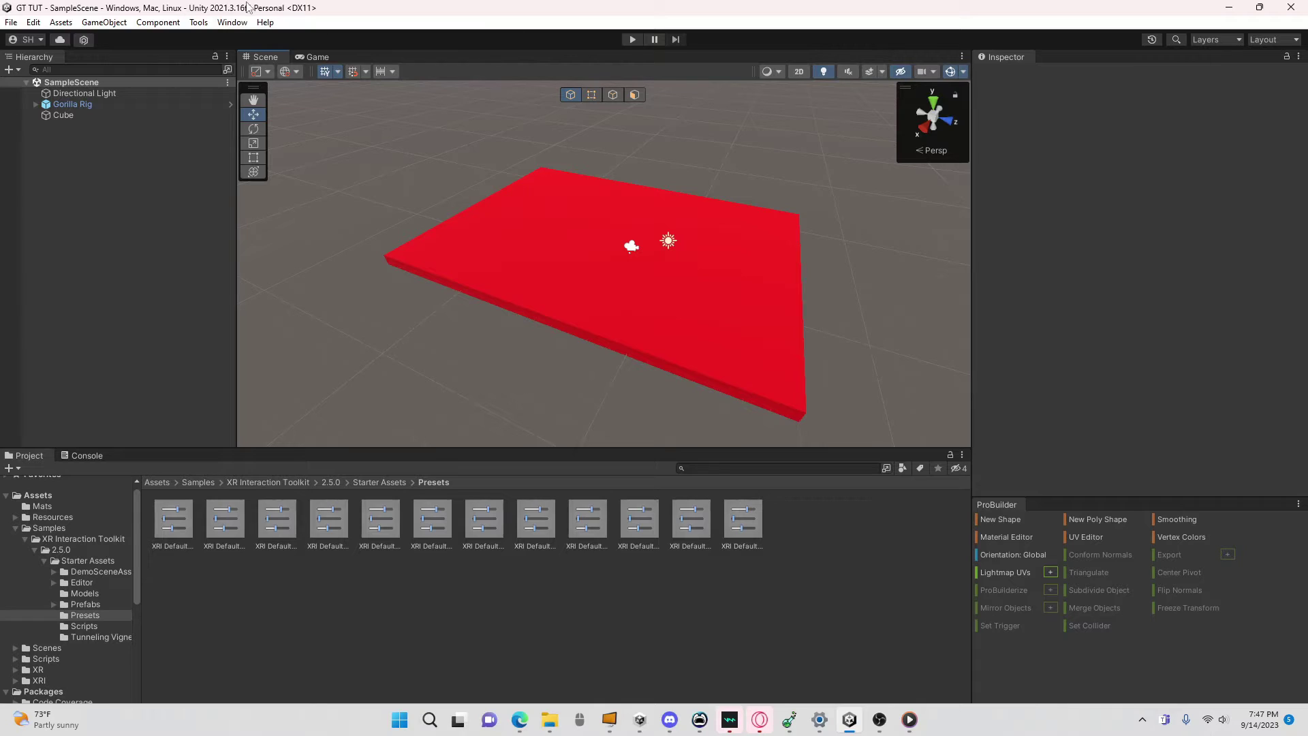
- Open Window > Package Manager, switch to My Assets, and select PUN 2 - FREE
left_click(228, 23)
left_click(240, 22)
left_click(235, 23)
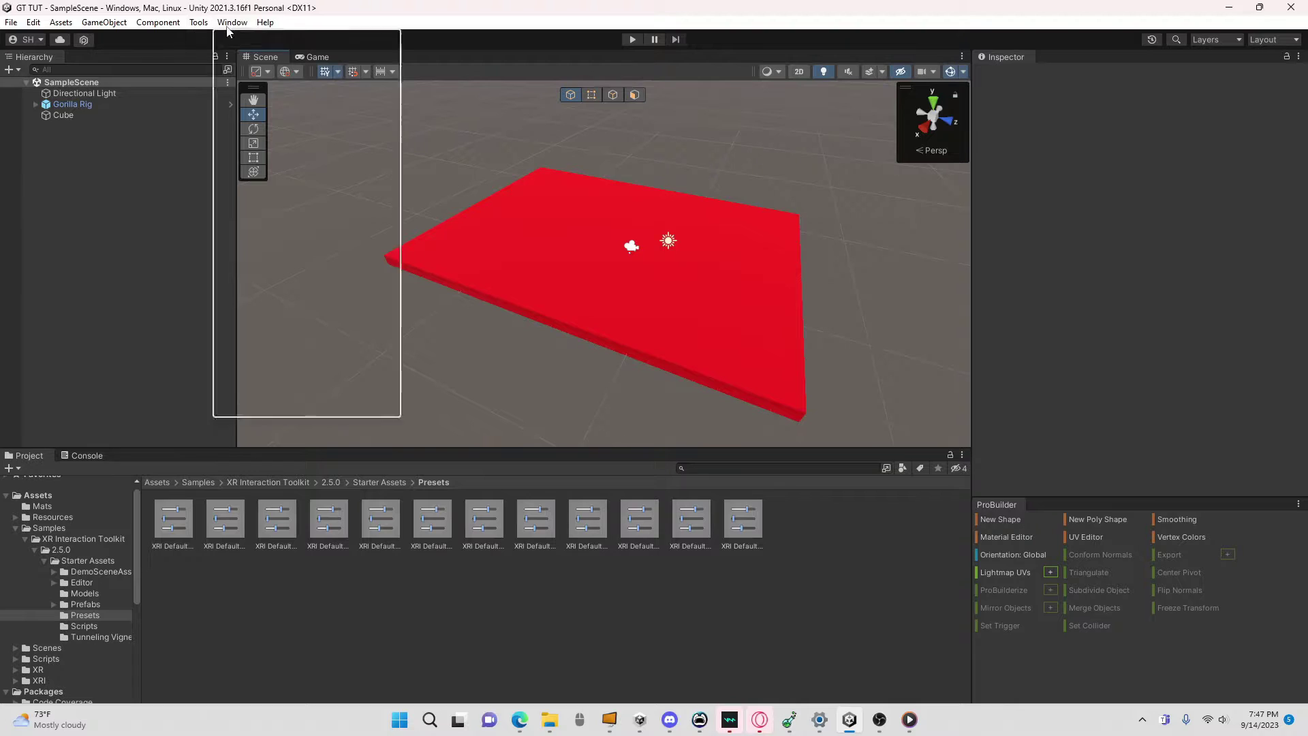
left_click(278, 190)
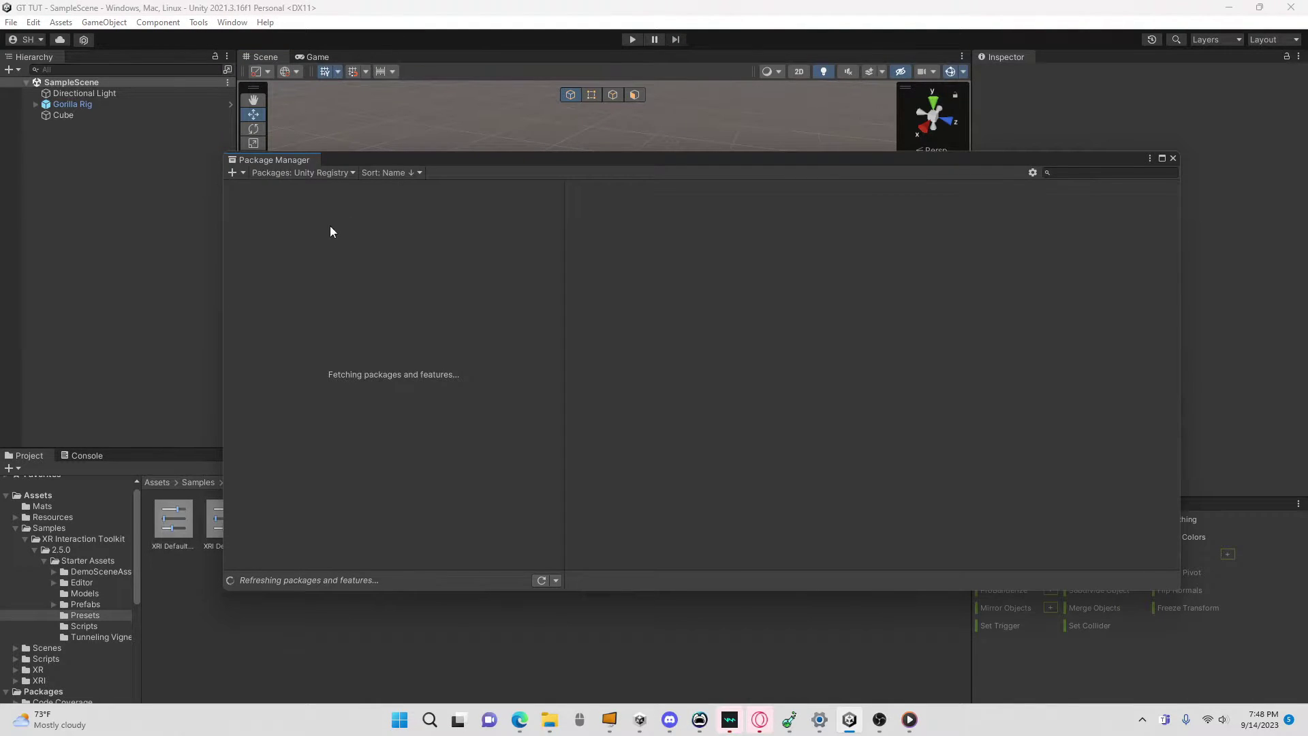
mouse_move(501, 158)
left_mouse_down()
mouse_move(521, 170)
mouse_move(496, 172)
left_mouse_up()
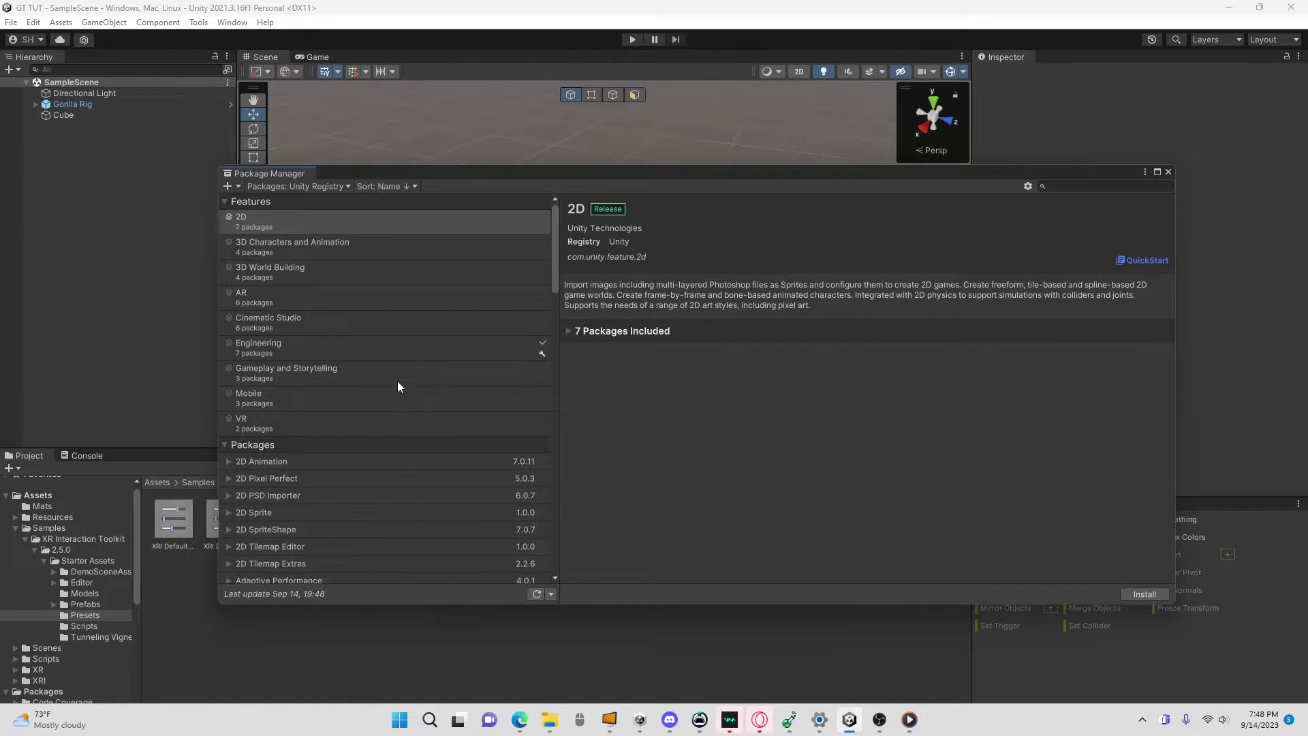
left_click(329, 186)
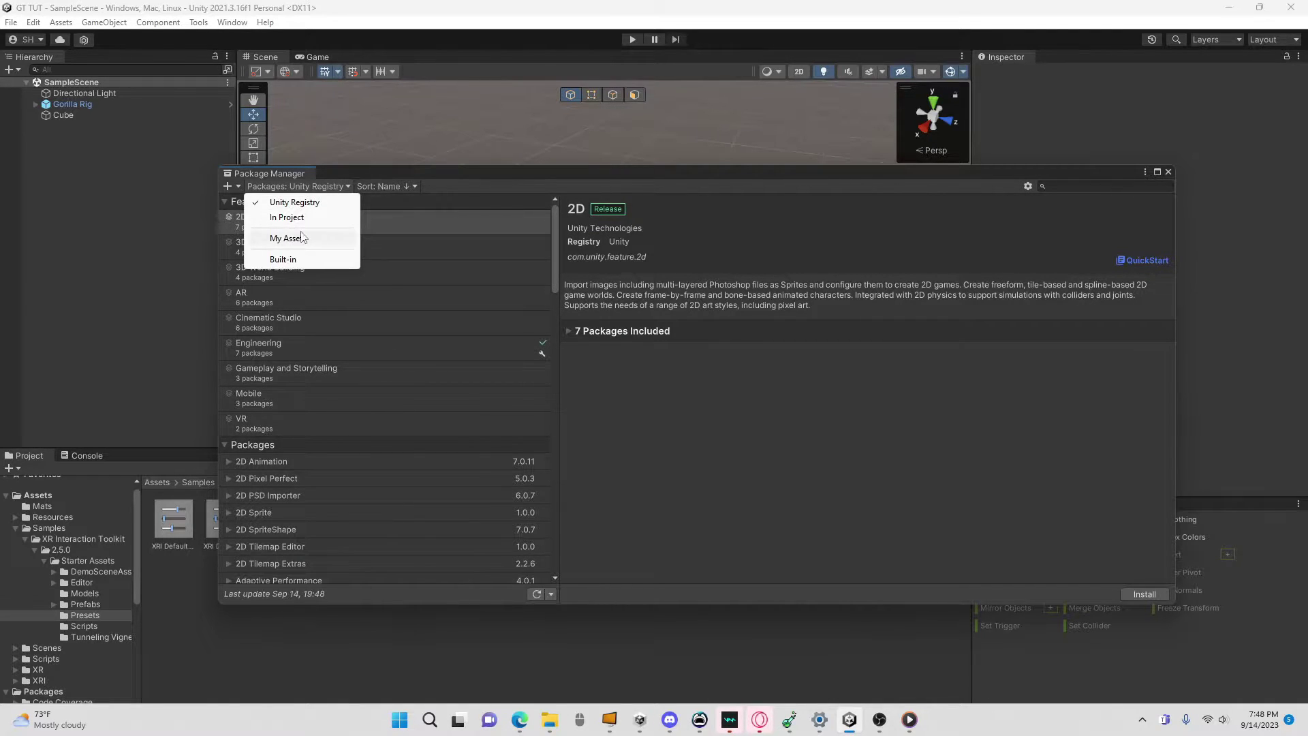
left_click(323, 235)
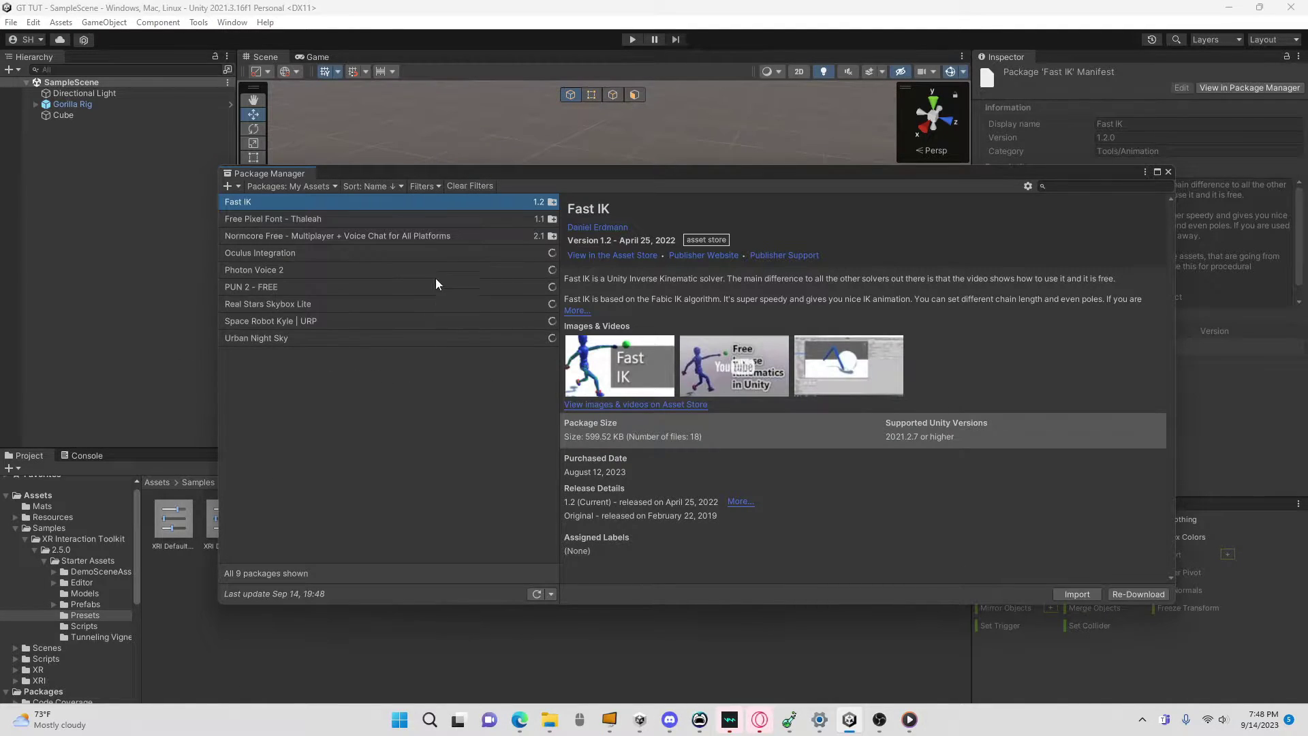
left_click(293, 285)
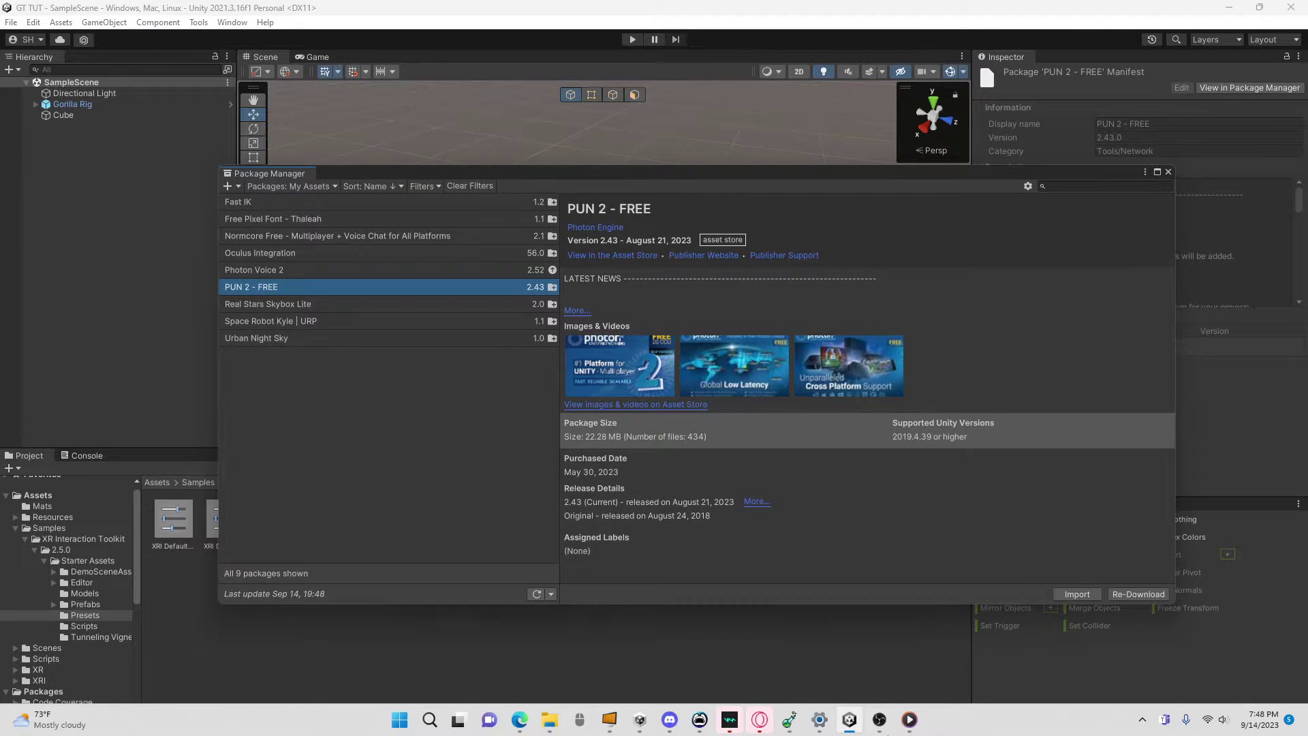
mouse_move(539, 726)
- Import PUN 2 - FREE with all files checked into the project
left_click(1078, 593)
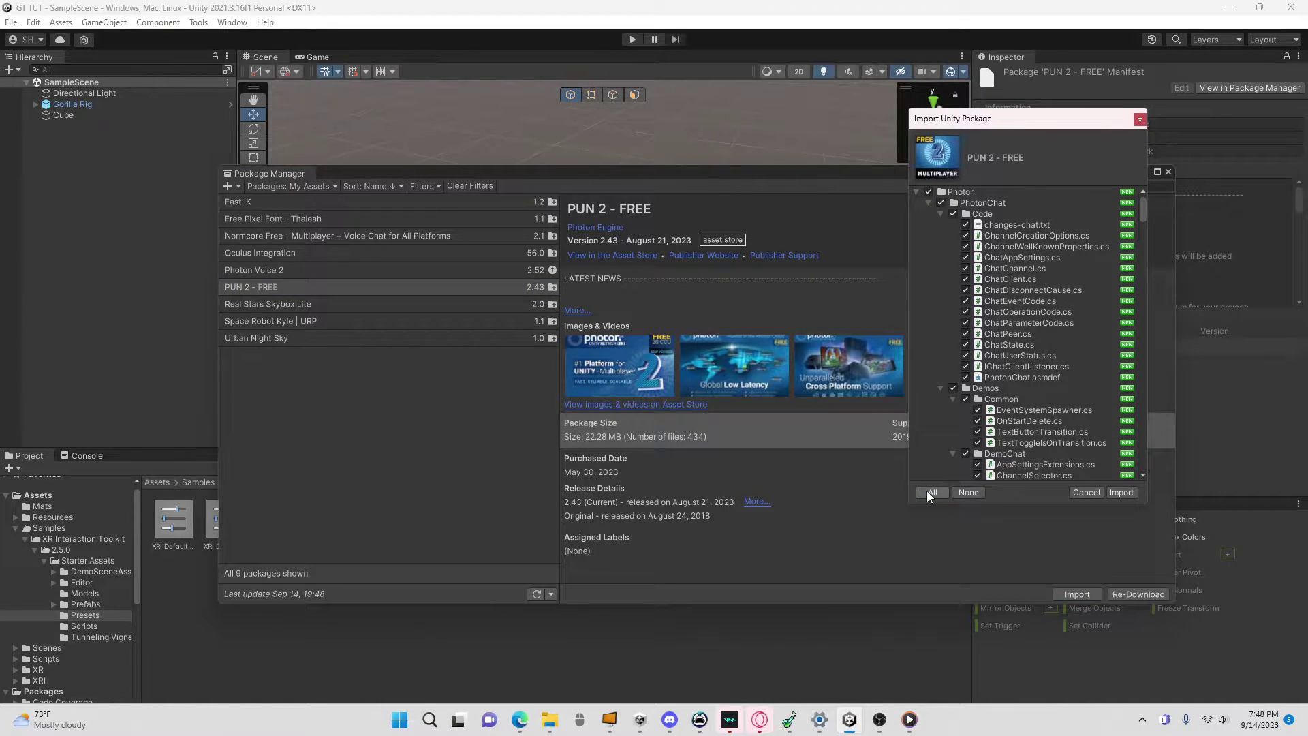
left_click(1122, 492)
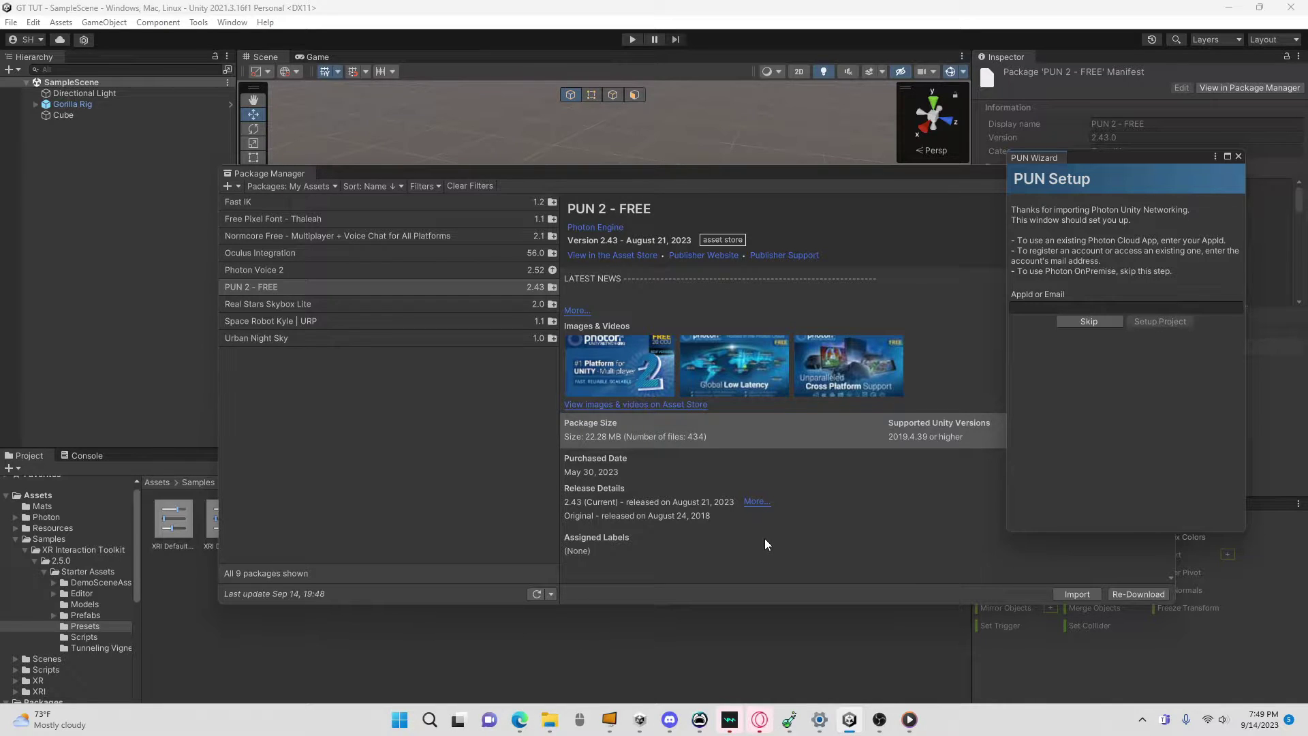
- Bring up photonengine.com in the Edge browser over Unity
left_click(520, 720)
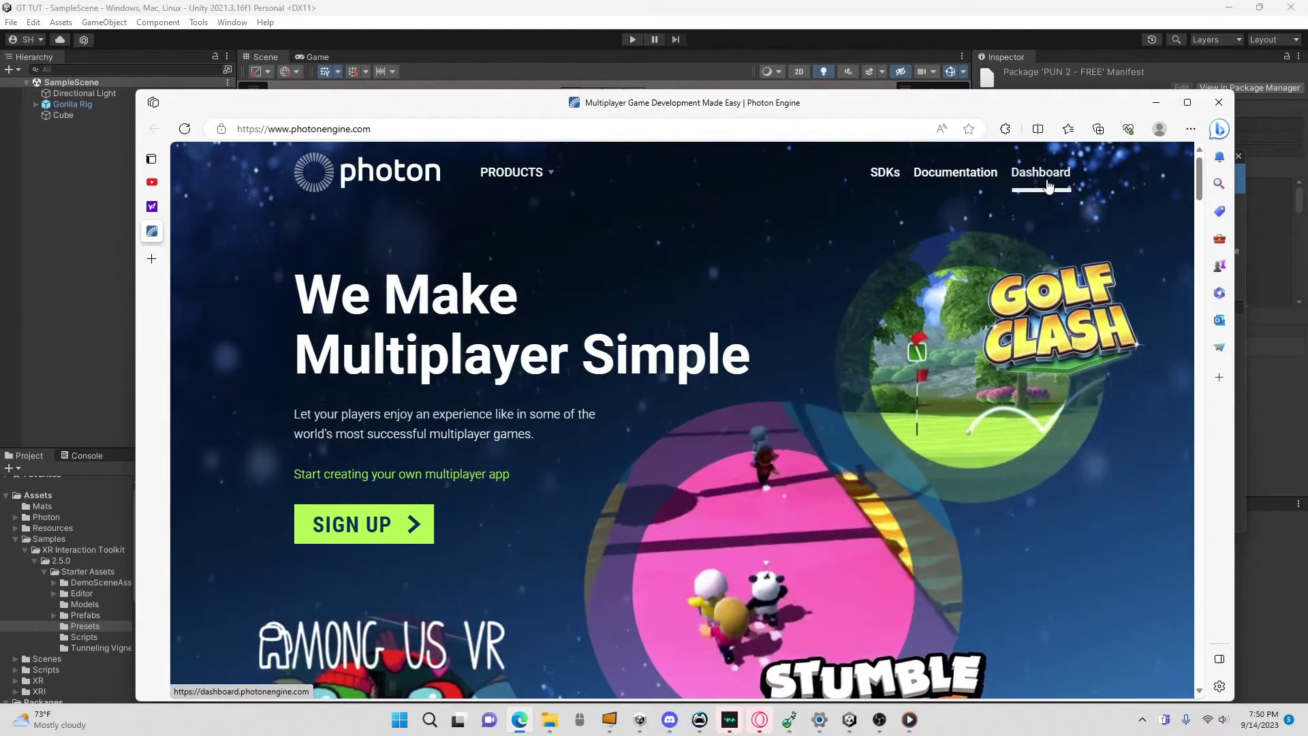
- Go to the Photon dashboard and choose CREATE A NEW APP from Your Photon Cloud Apps
left_click(1038, 183)
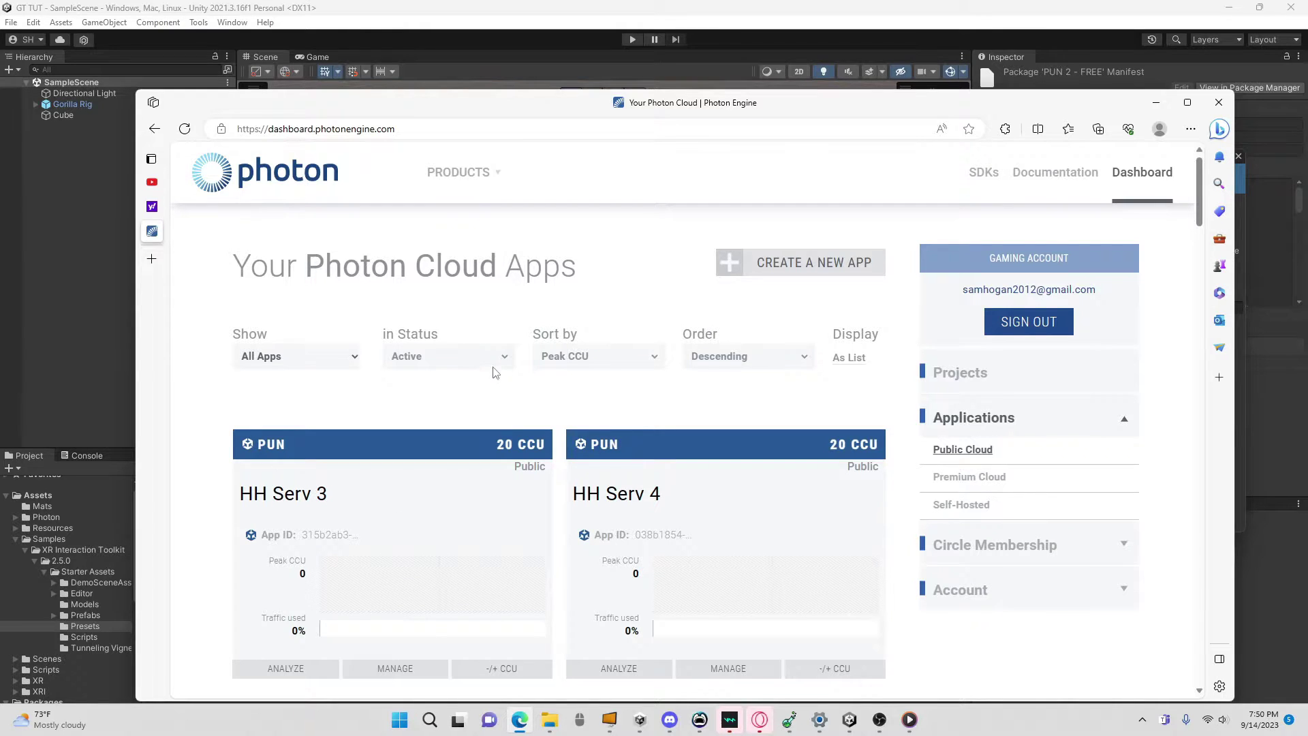
scroll(484, 388, "down", 10)
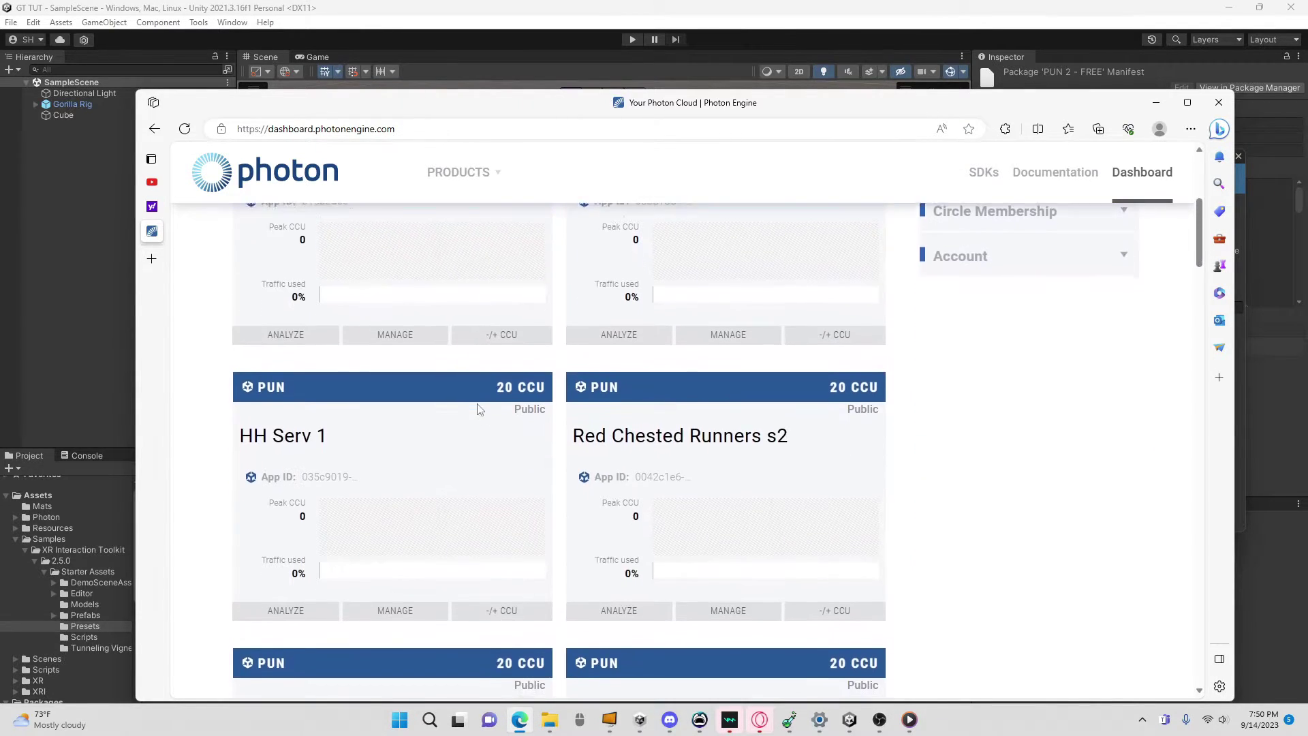
scroll(475, 411, "up", 10)
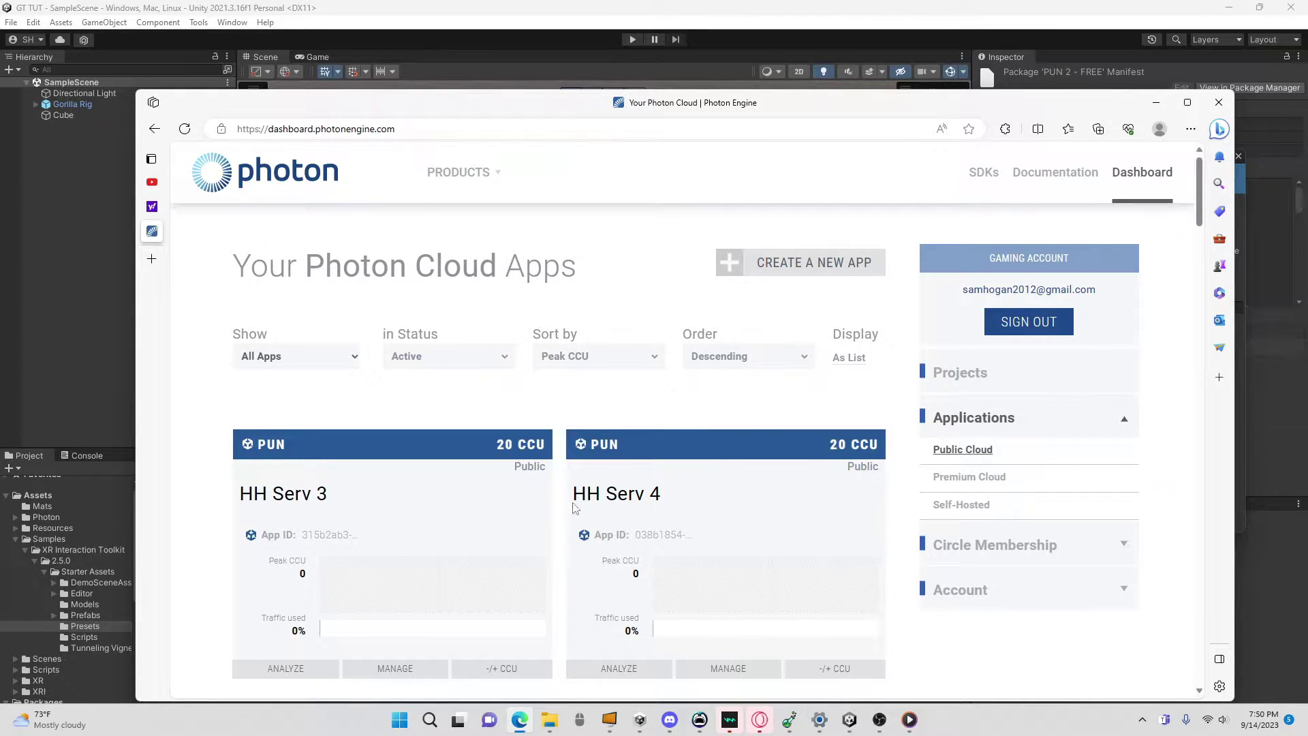
left_click(773, 273)
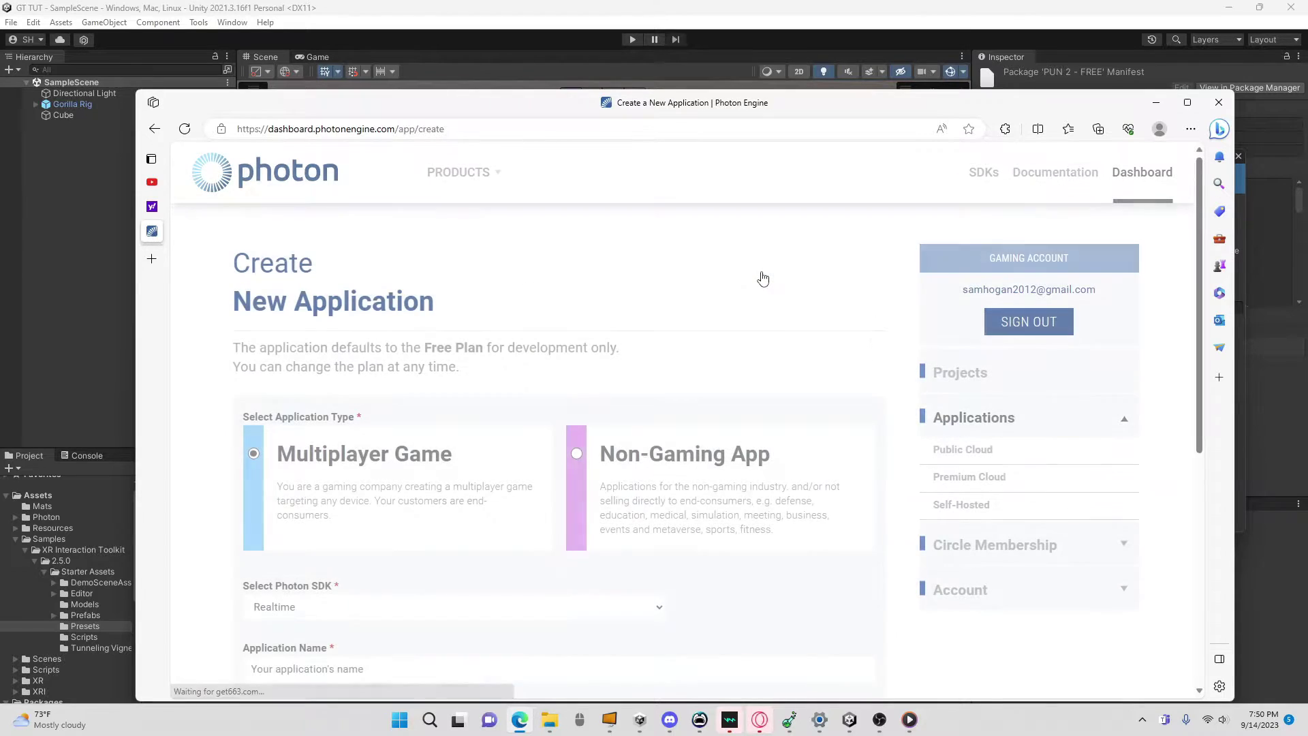
- Fill the form with Photon SDK Pun and application name GTAG TUT, then submit it
scroll(323, 616, "down", 2)
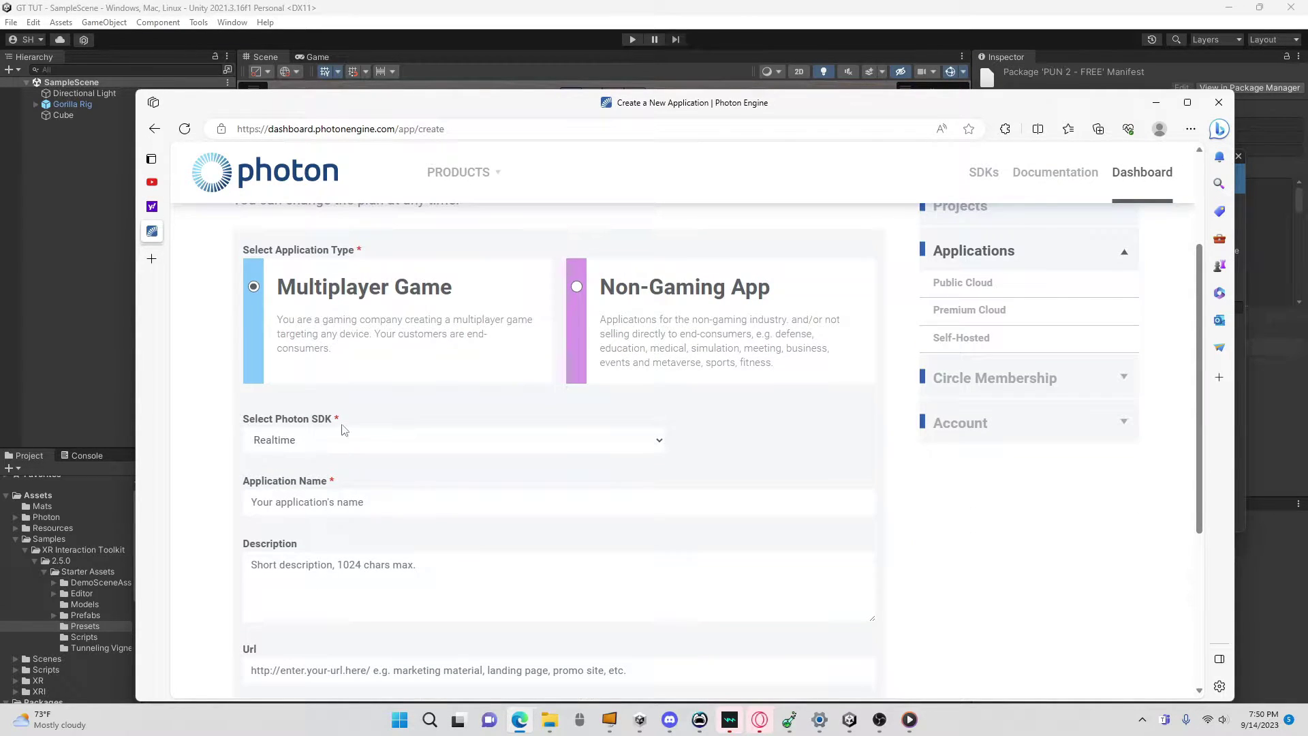
left_click(282, 450)
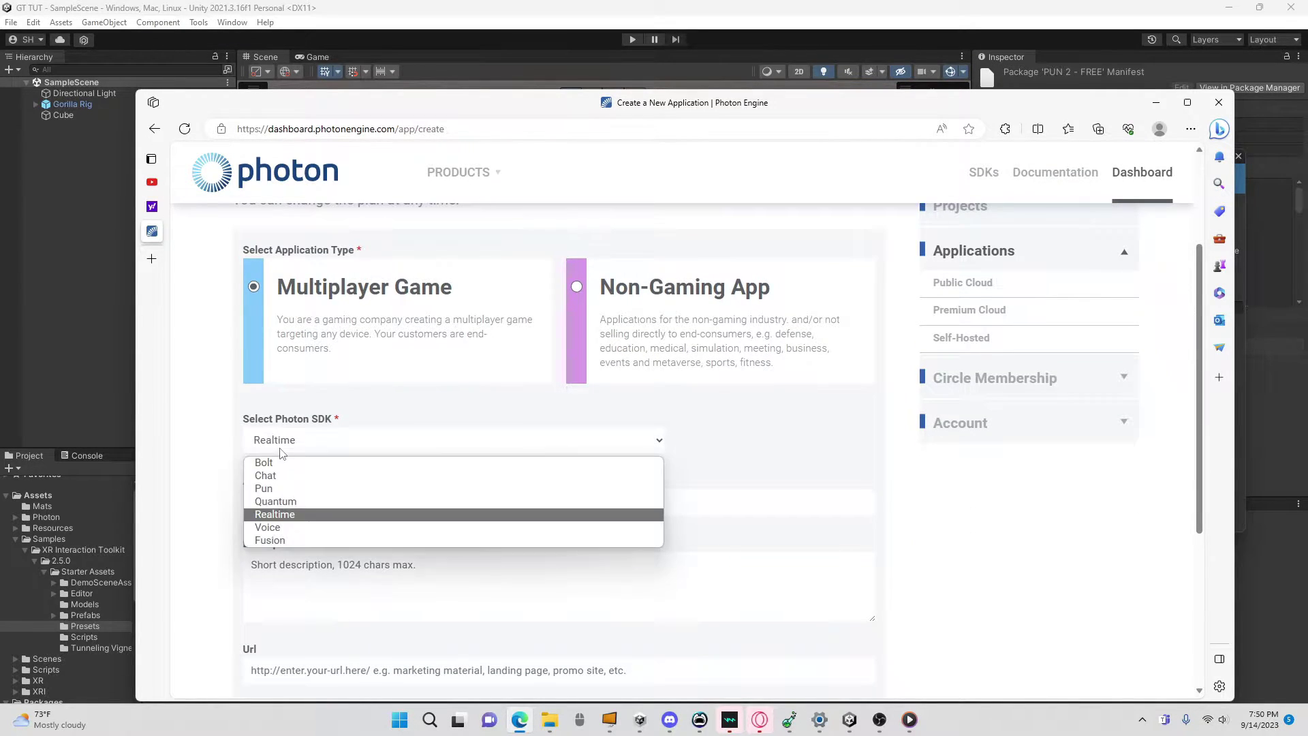
left_click(270, 489)
left_click(312, 503)
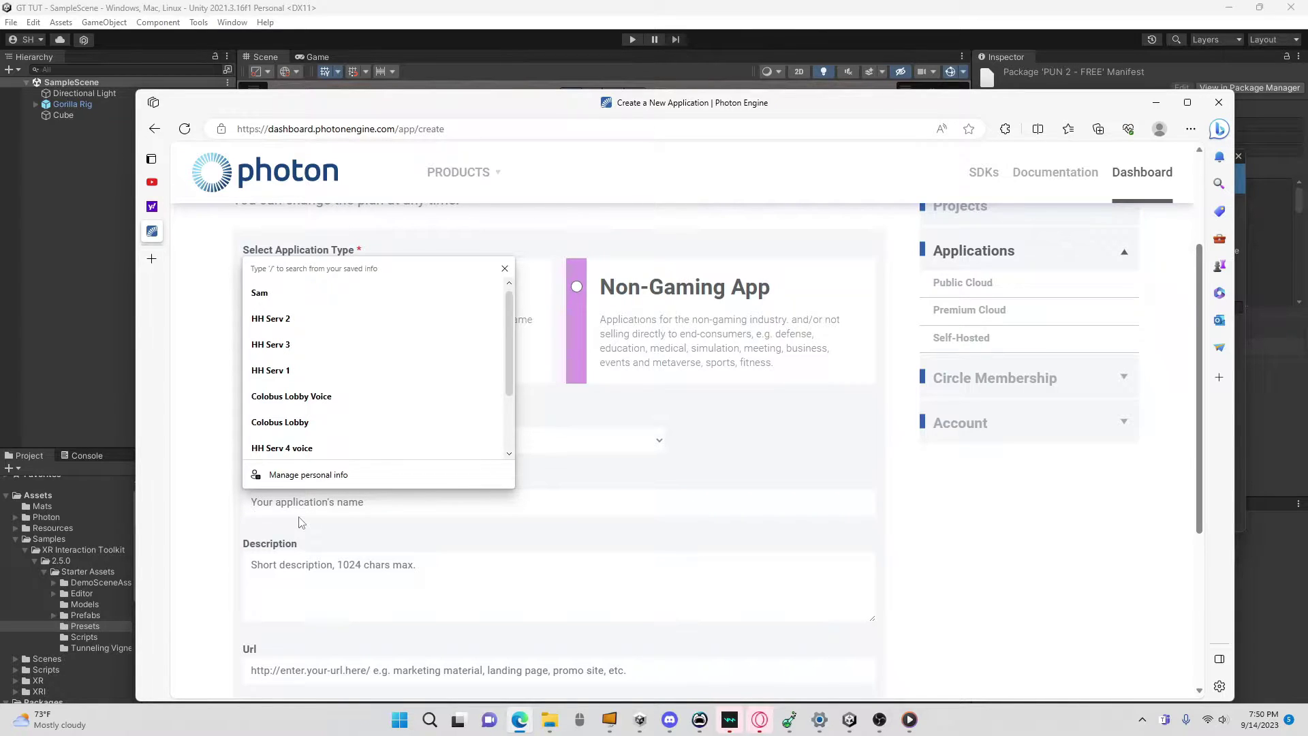
type("GTAG TUT")
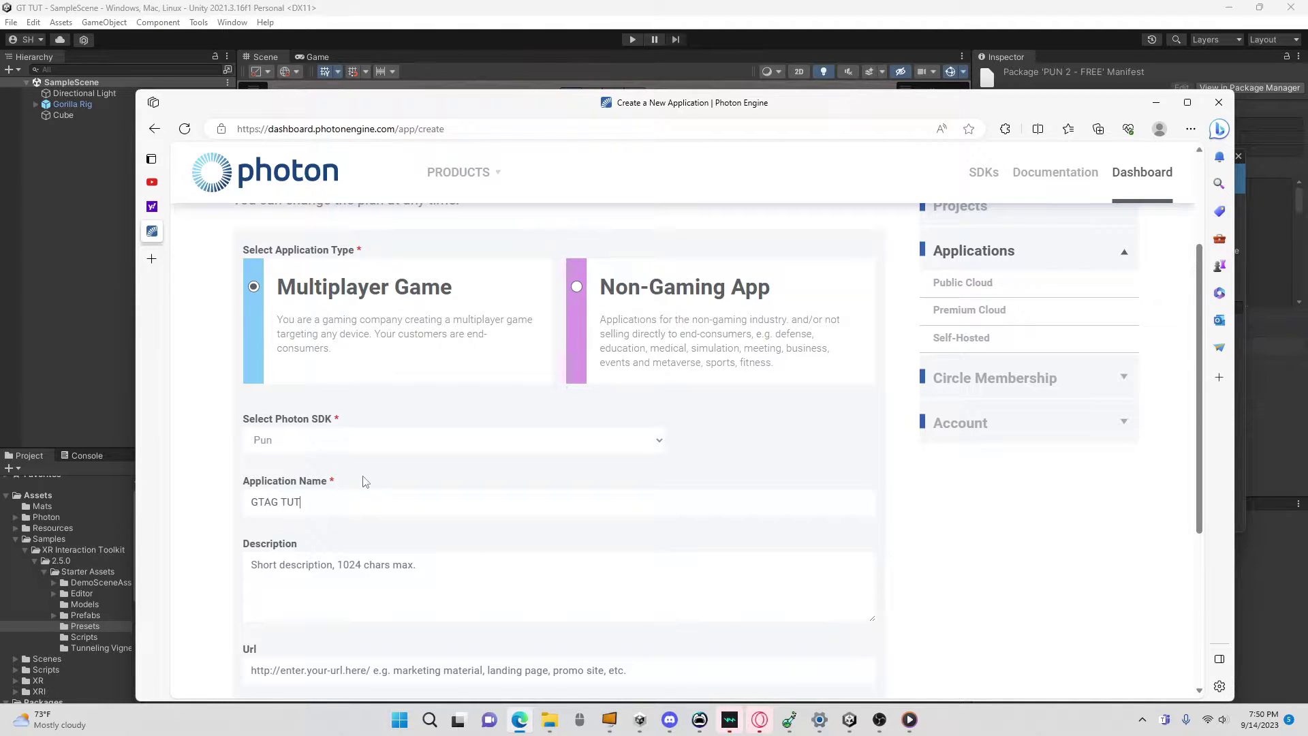
scroll(409, 491, "down", 5)
left_click(823, 447)
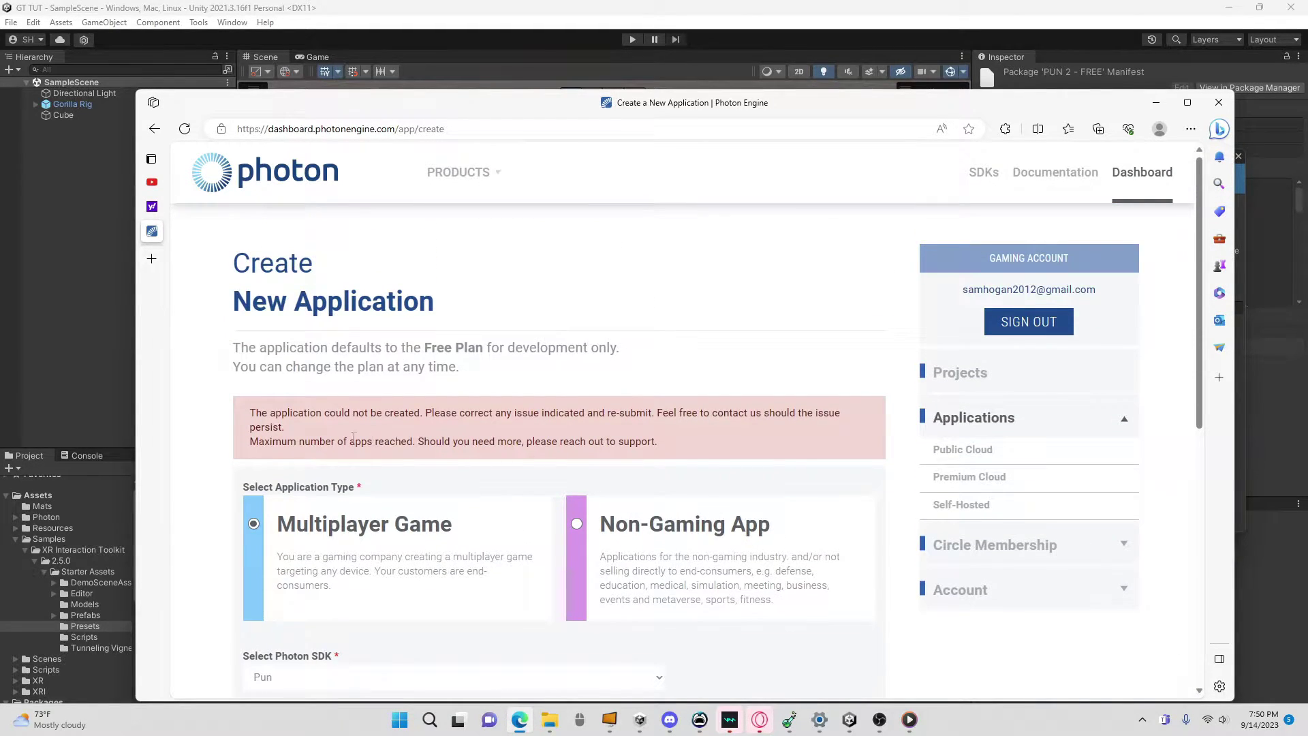
- Select the 'Maximum number of apps reached' error, then go back and forward to the create form
left_click_drag(406, 414, 723, 418)
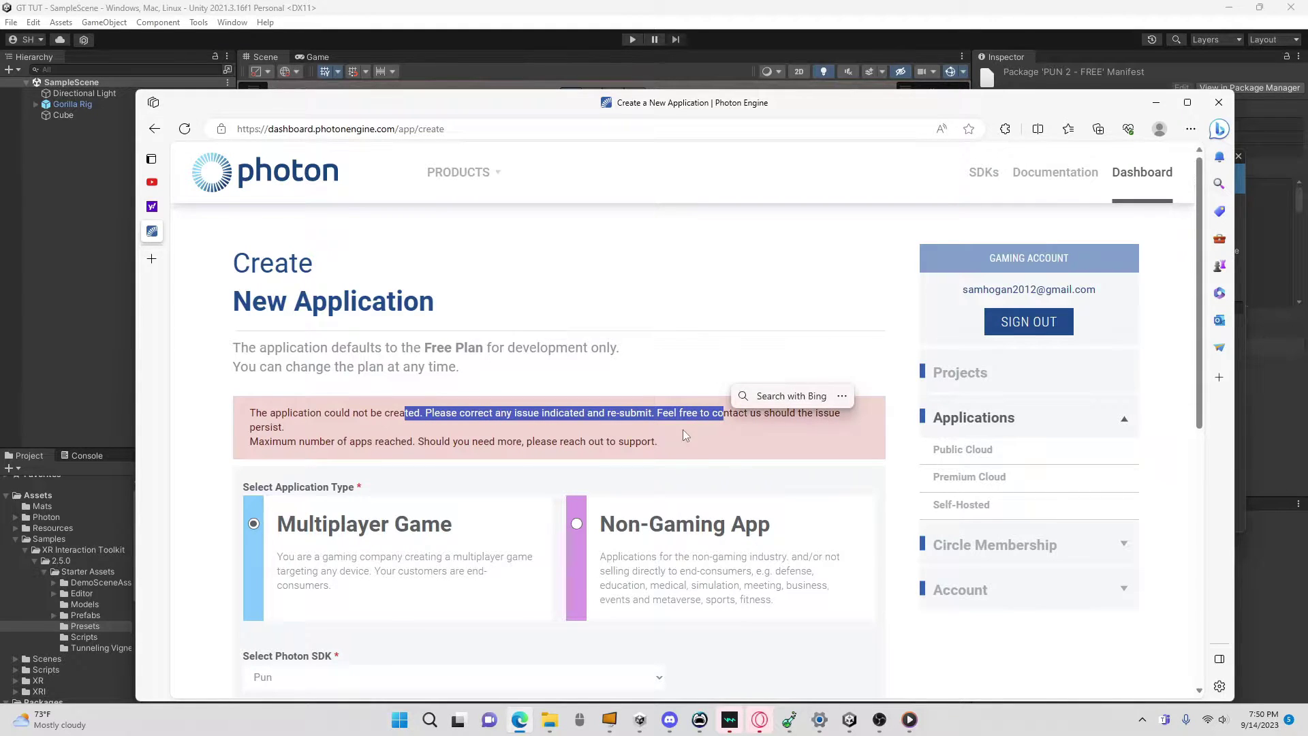
left_click(620, 441)
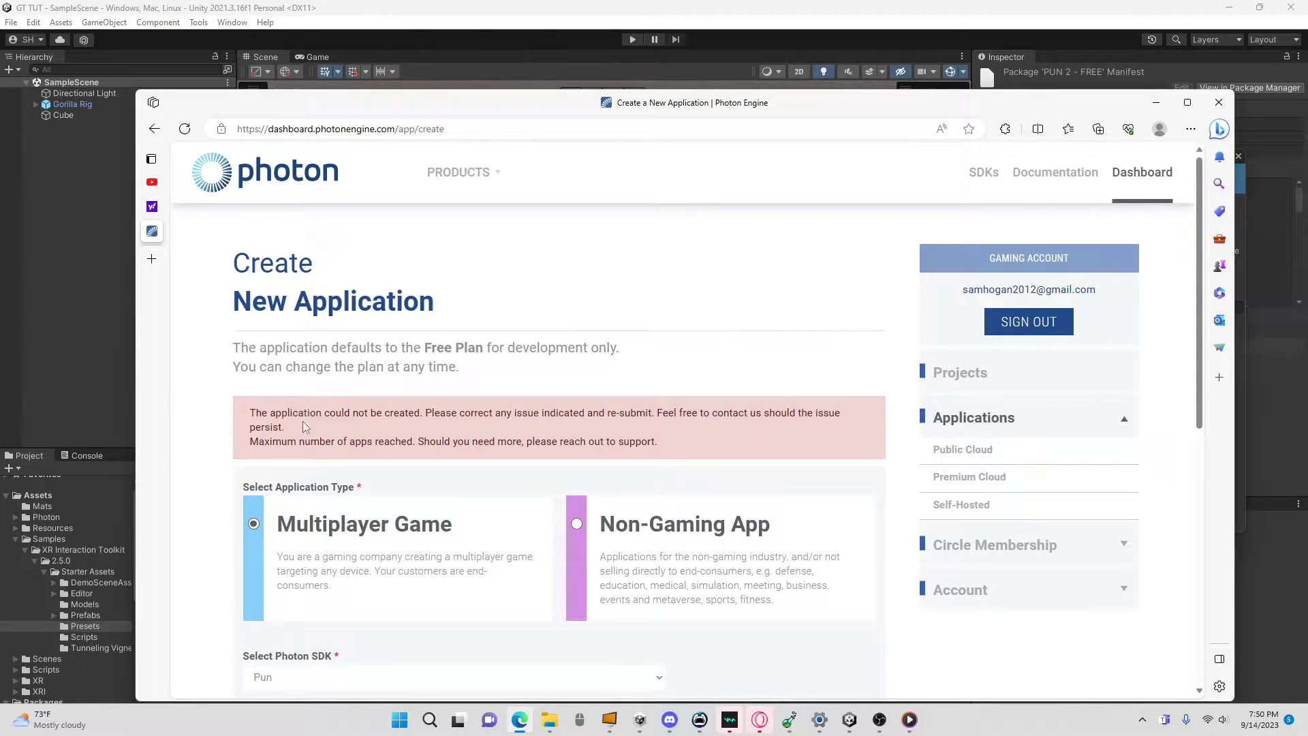
left_click_drag(250, 441, 431, 441)
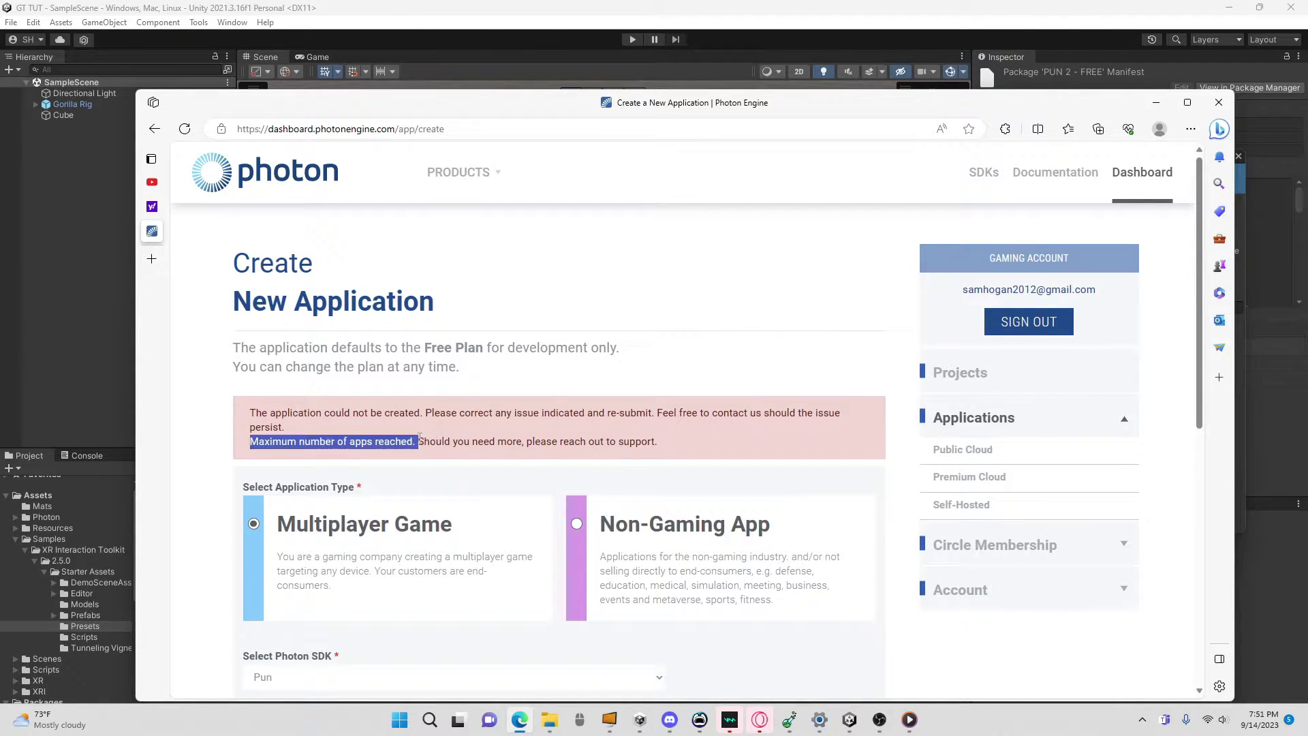
left_click(432, 440)
left_click(155, 130)
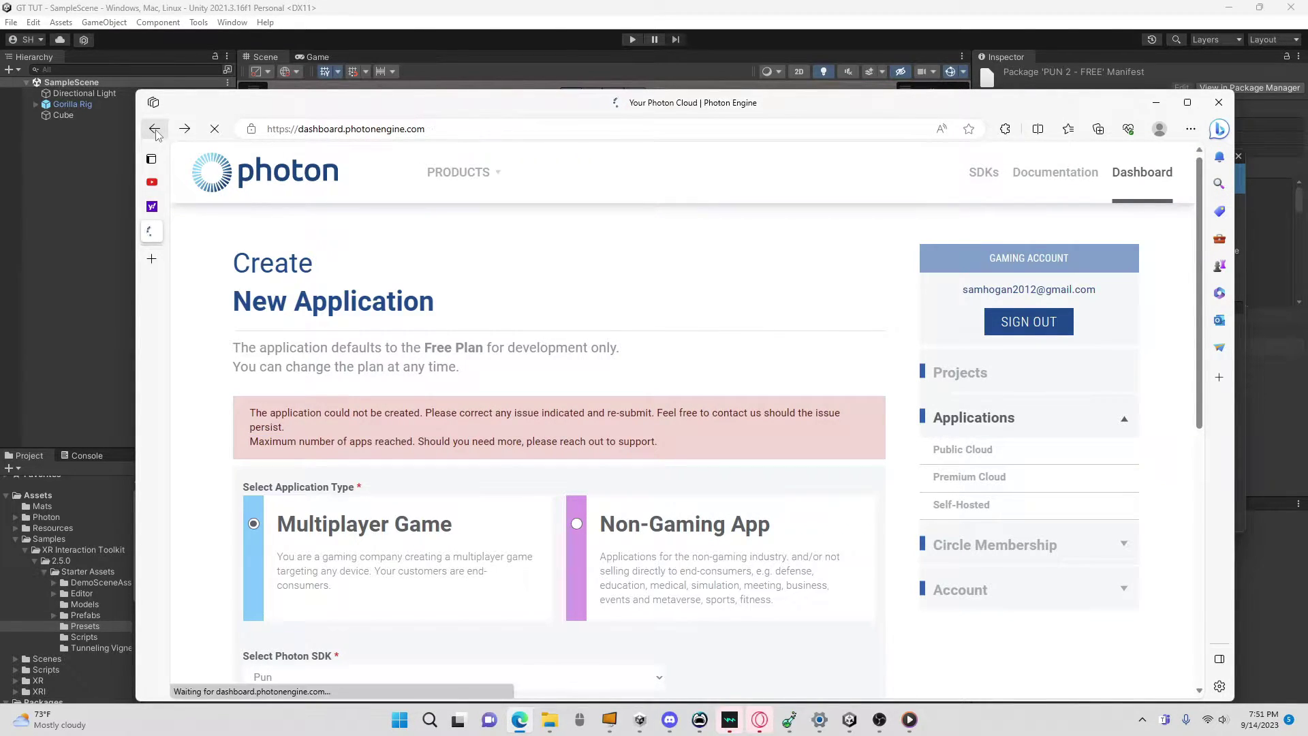
scroll(619, 532, "down", 6)
key("alt+Right")
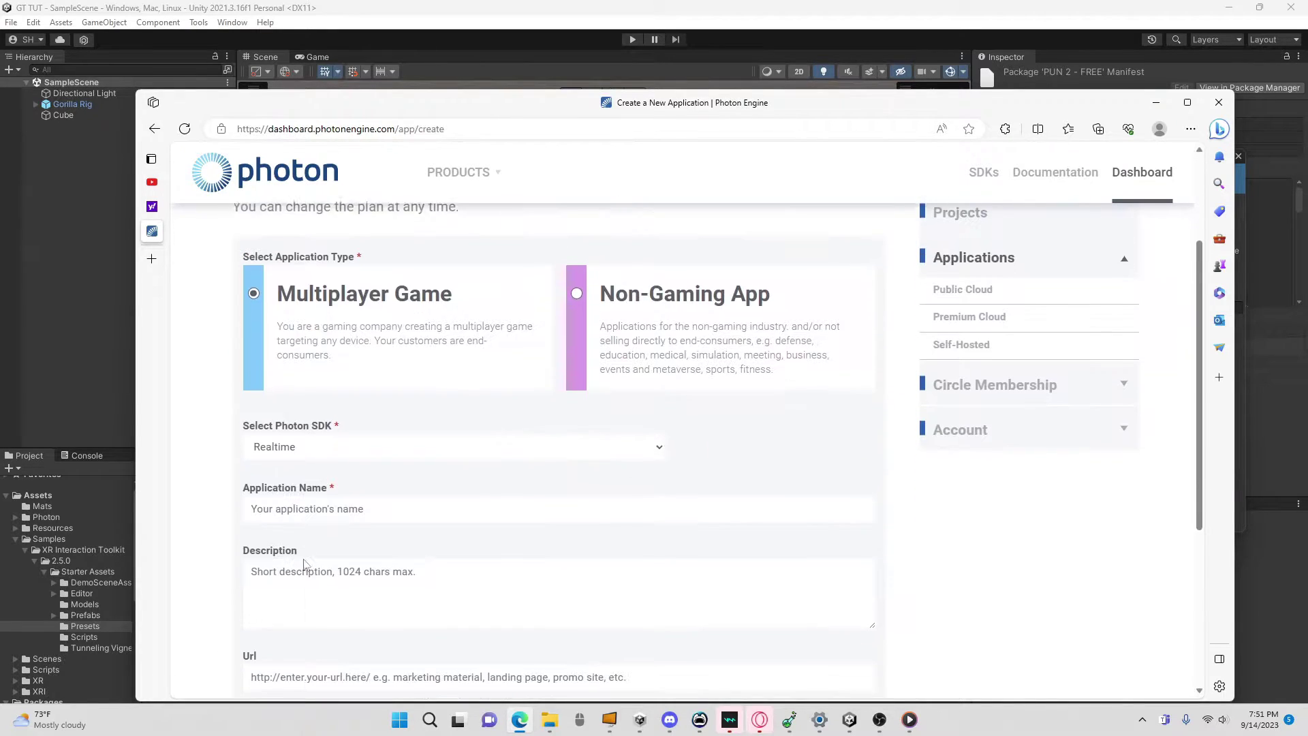
- Refill the form with Pun SDK and name GTAG TUT and submit again
left_click(289, 441)
left_click(289, 503)
left_click(320, 502)
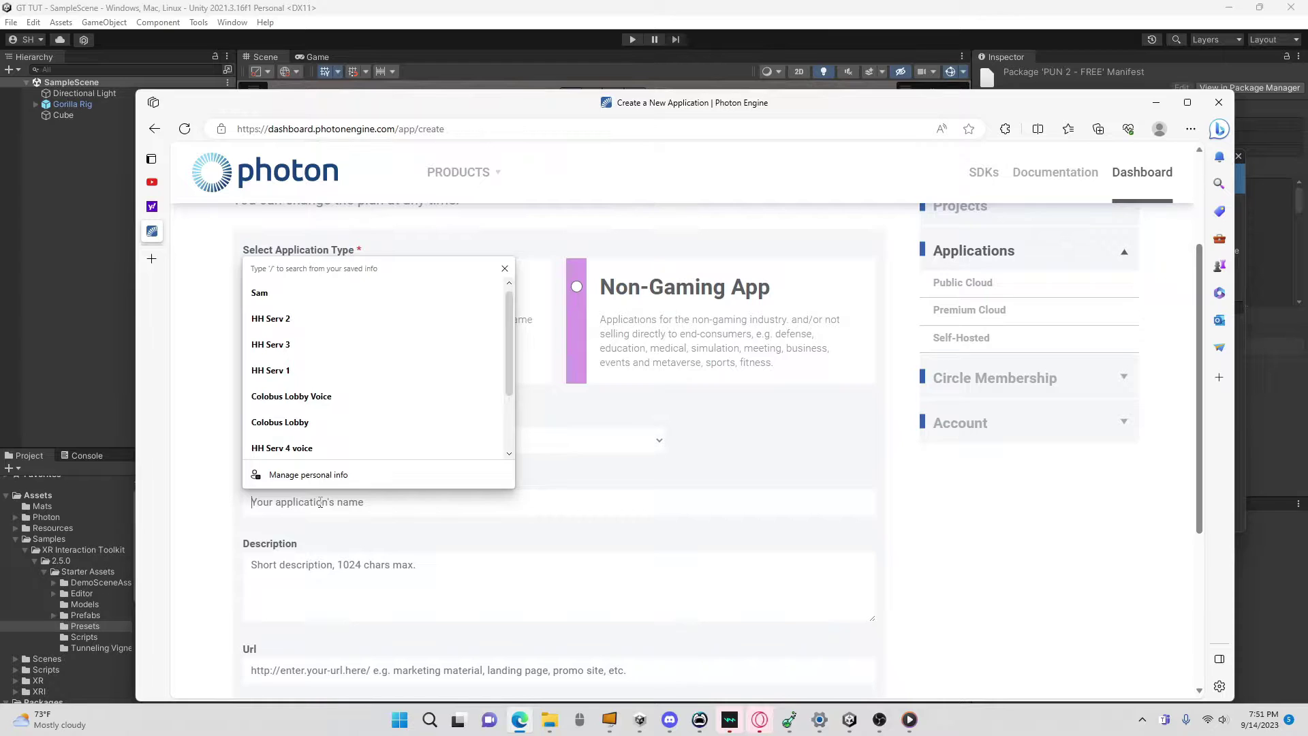
type("GTA")
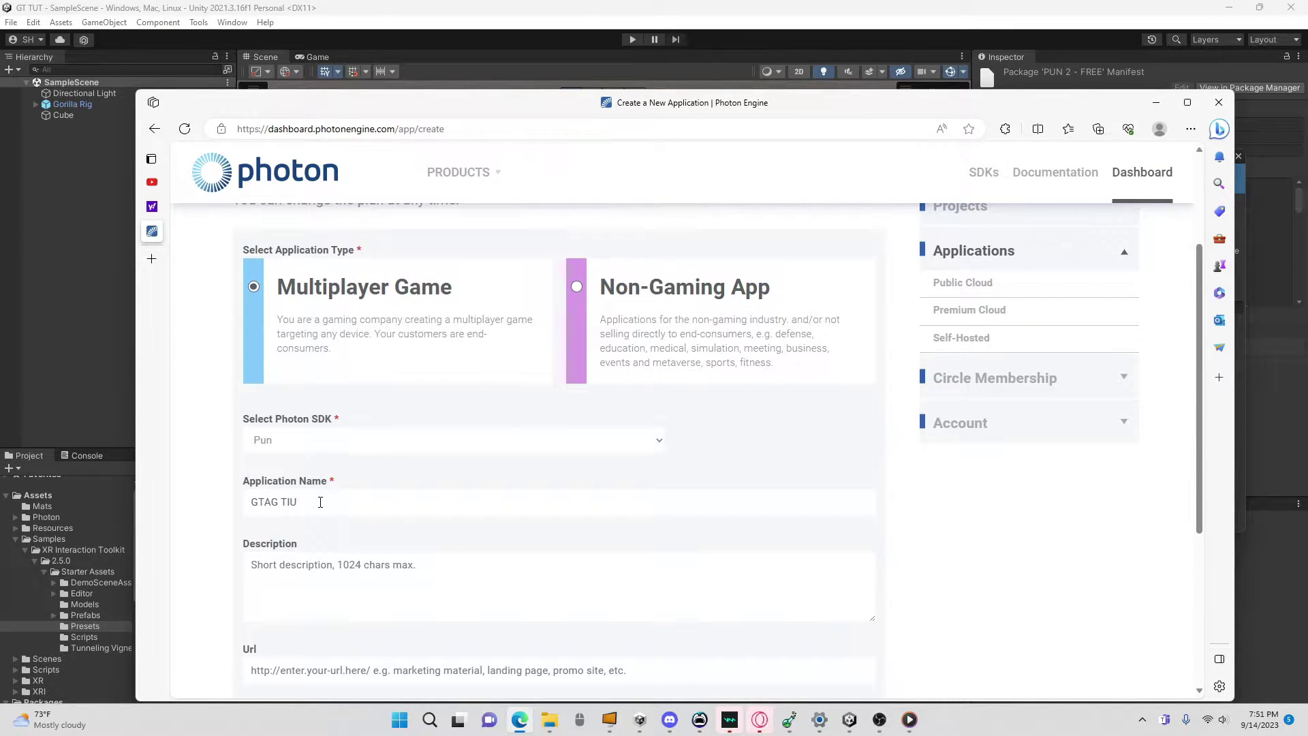
type("G TUT")
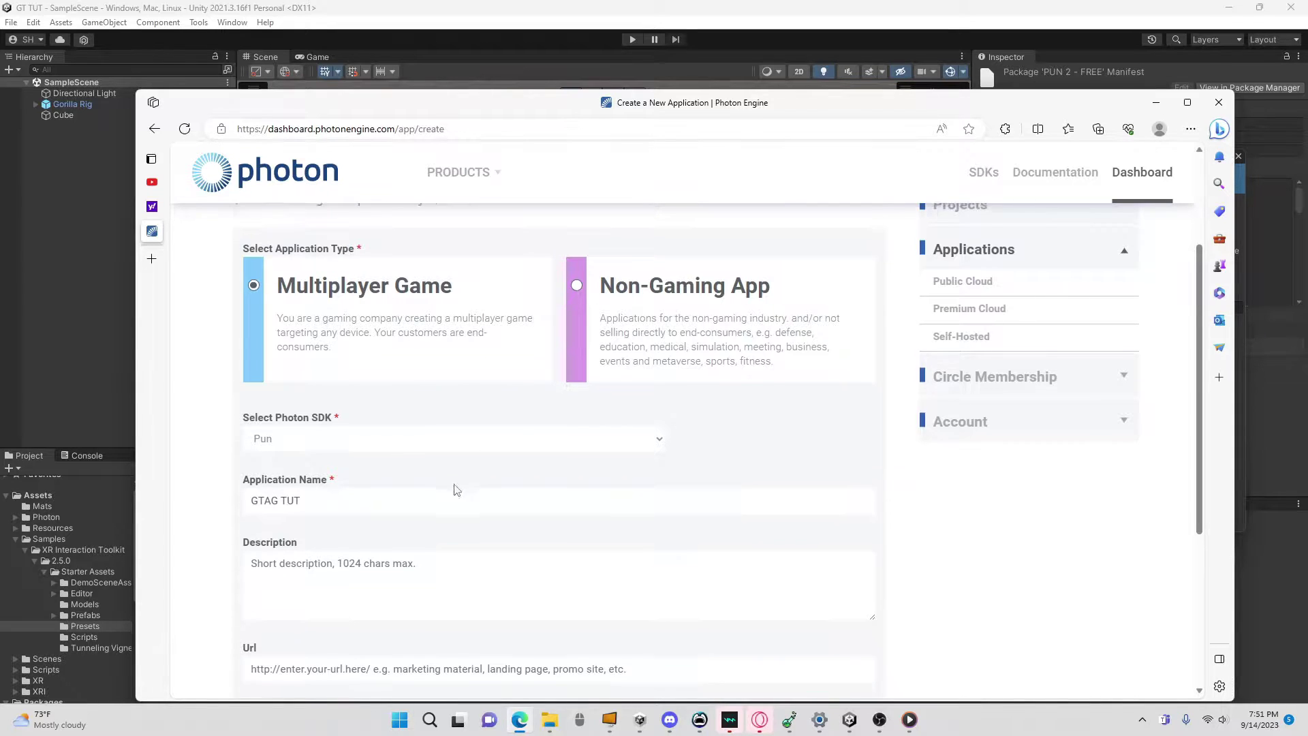
scroll(830, 498, "down", 4)
left_click(854, 448)
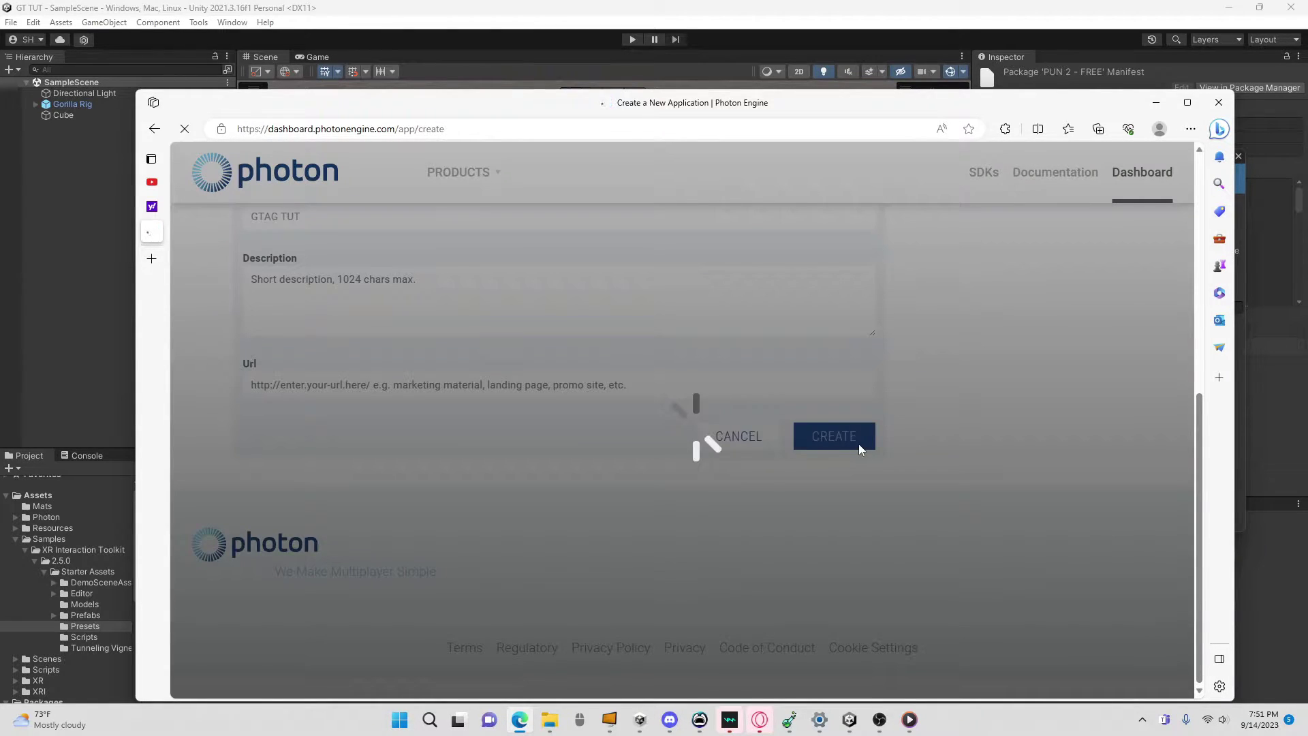